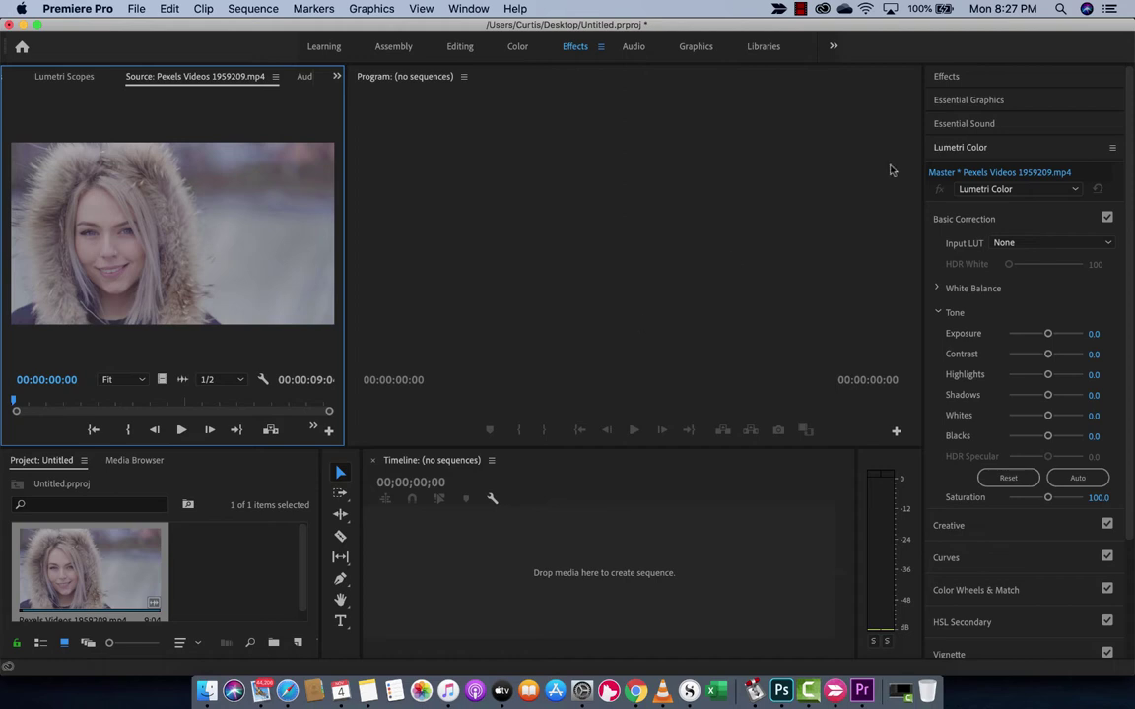
# Collapse the Lumetri Color panel in the right column.
pyautogui.click(949, 150)
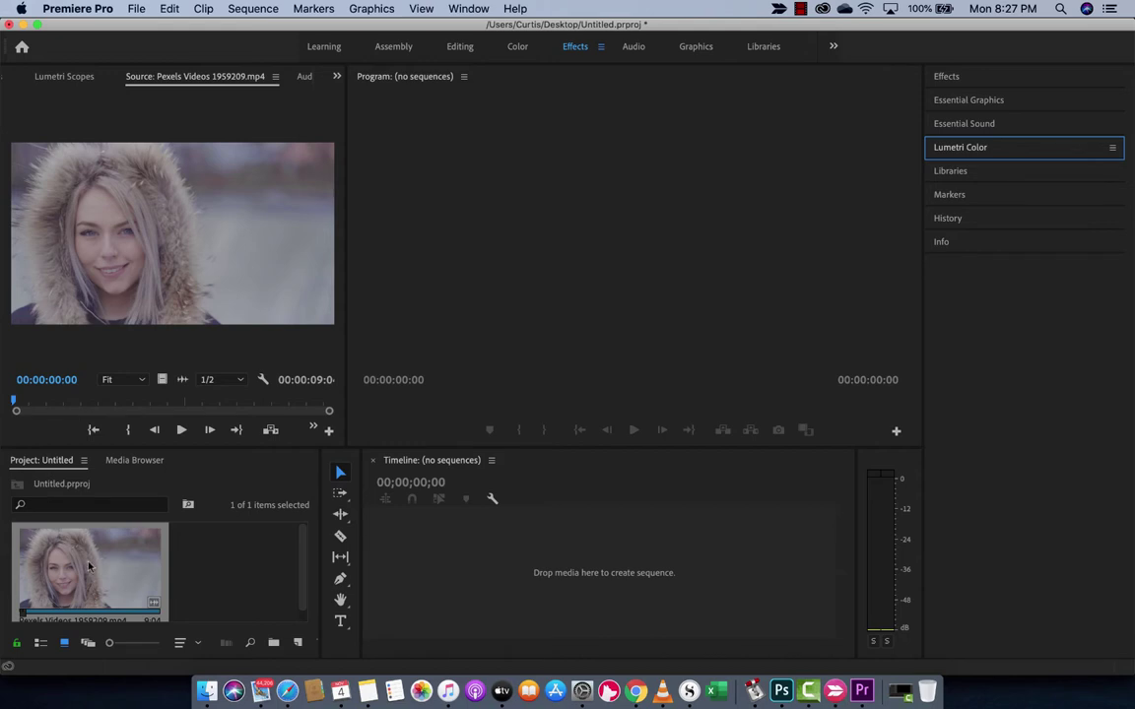
# Drag Pexels Videos 1959209.mp4 onto the timeline to create its sequence, then scrub to preview.
pyautogui.moveTo(88, 566); pyautogui.dragTo(436, 534)
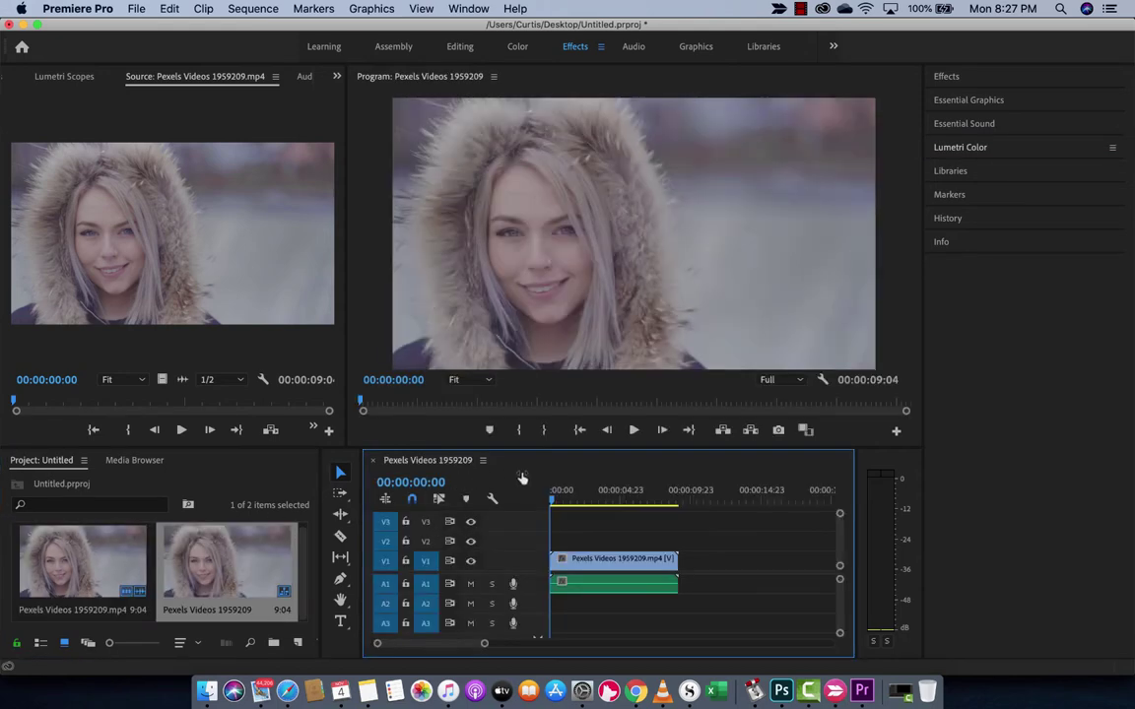
pyautogui.moveTo(552, 498)
pyautogui.mouseDown()
pyautogui.moveTo(625, 498)
pyautogui.moveTo(556, 500)
pyautogui.mouseUp()
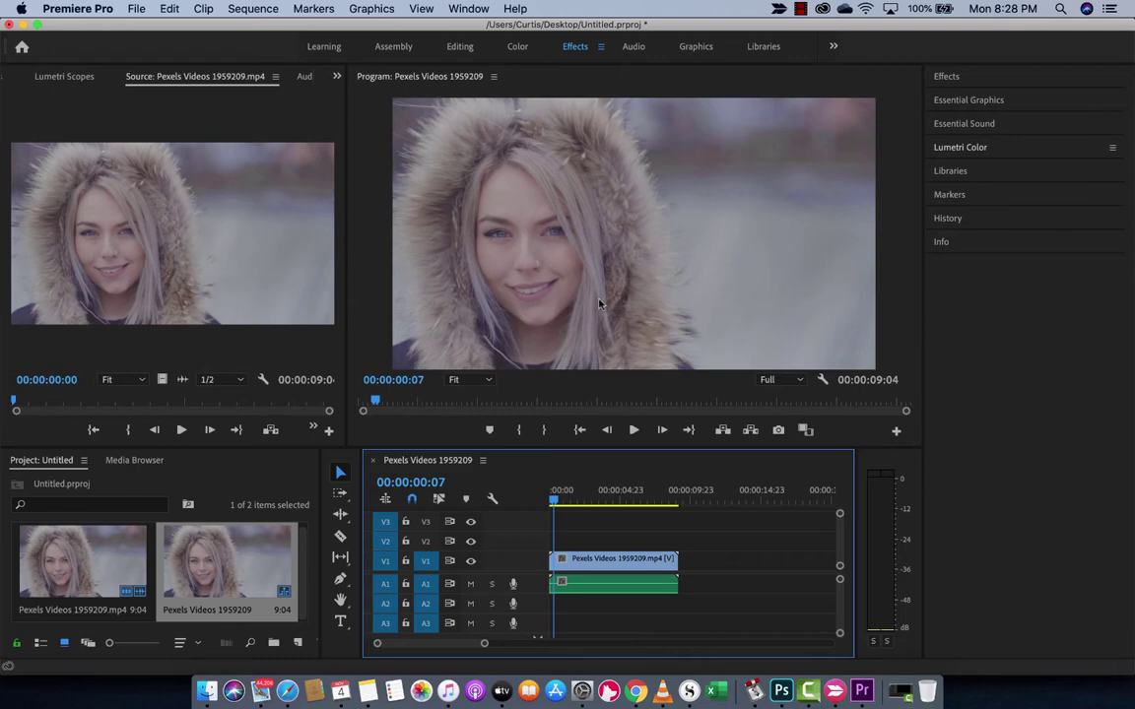
pyautogui.click(636, 692)
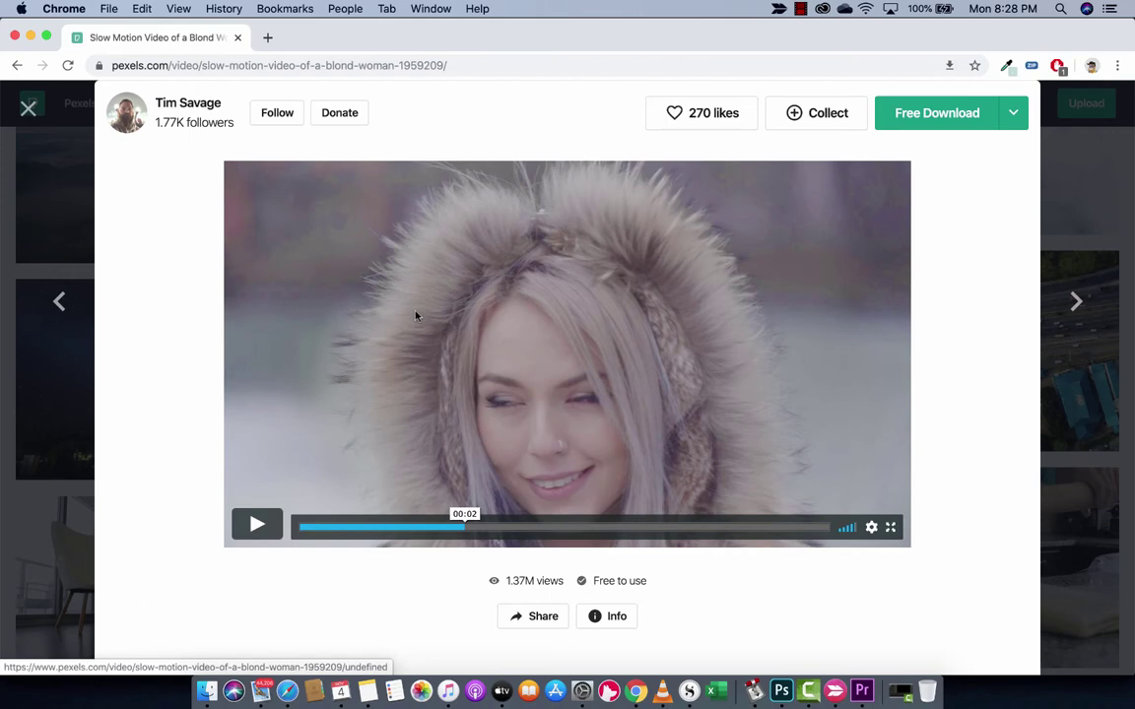
pyautogui.click(506, 65)
pyautogui.click(863, 693)
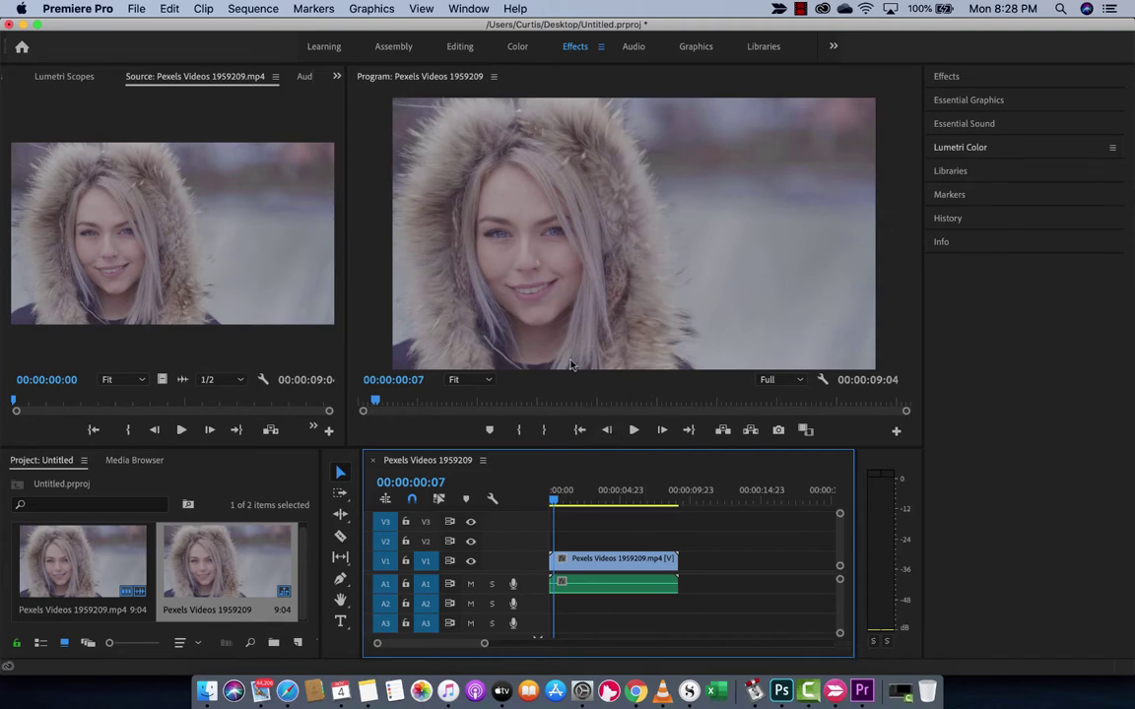
# Return the playhead to the start, select the V1 clip, and switch to the Effects workspace.
pyautogui.moveTo(543, 490)
pyautogui.mouseDown()
pyautogui.moveTo(571, 492)
pyautogui.moveTo(538, 508)
pyautogui.mouseUp()
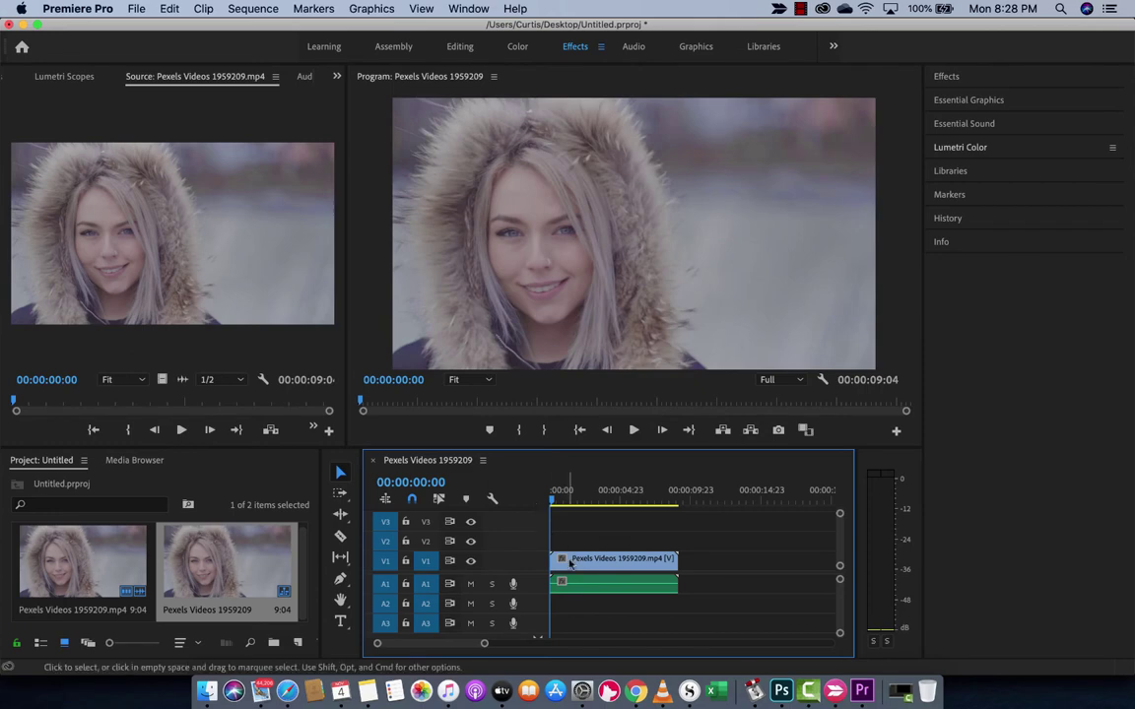
pyautogui.click(571, 563)
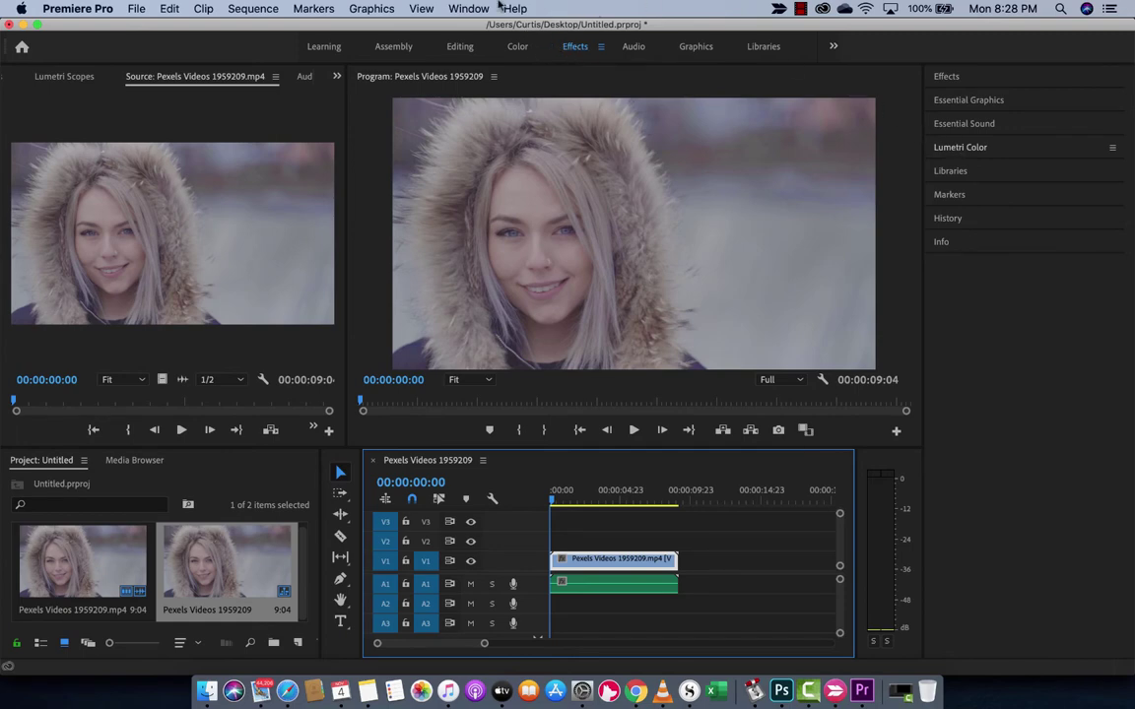
pyautogui.click(465, 8)
pyautogui.moveTo(480, 30)
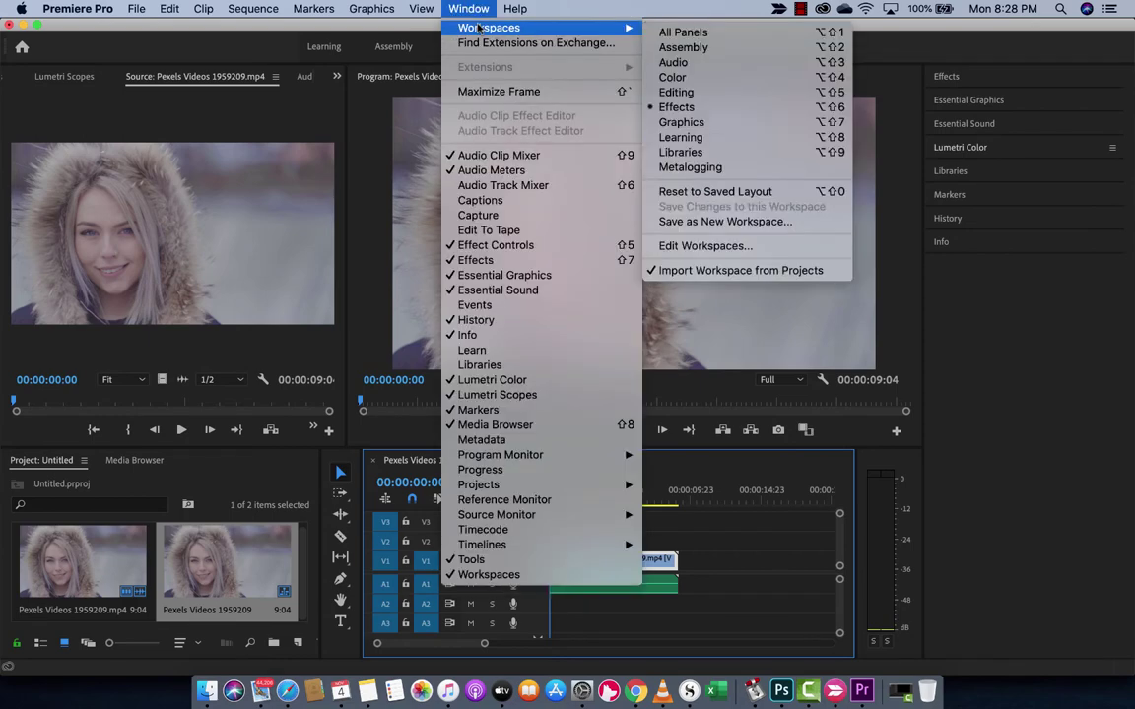
pyautogui.click(729, 106)
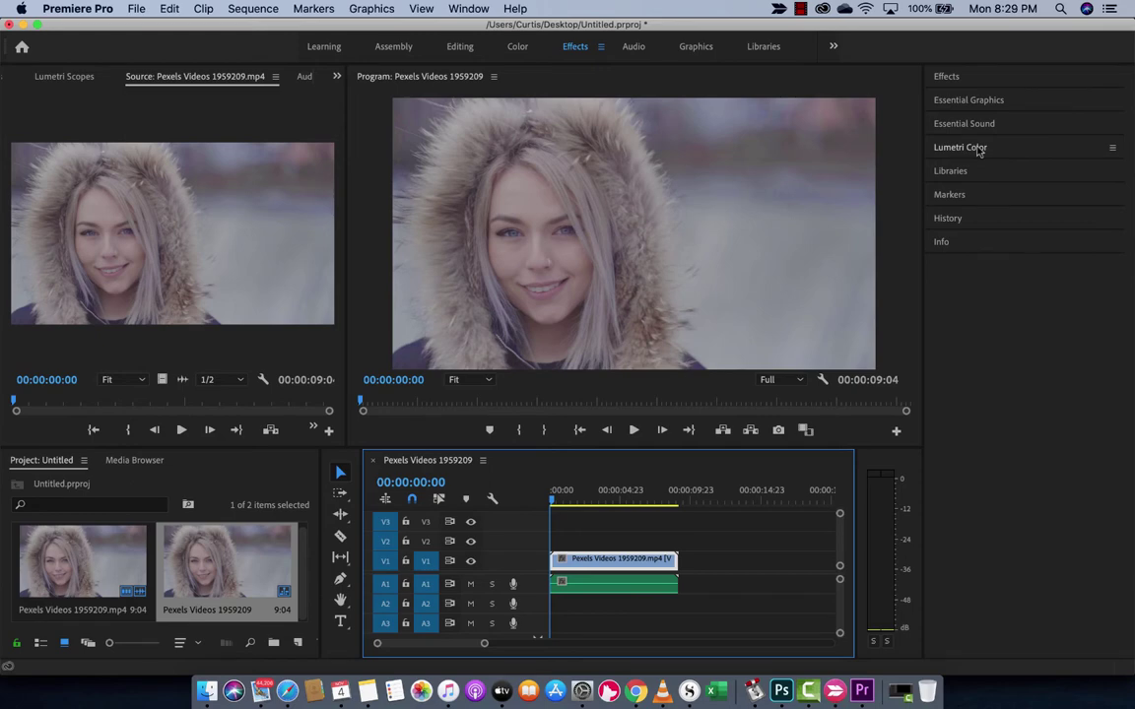
# Expand Lumetri Color and raise the clip's Exposure to 1.0 under Basic Correction.
pyautogui.click(978, 149)
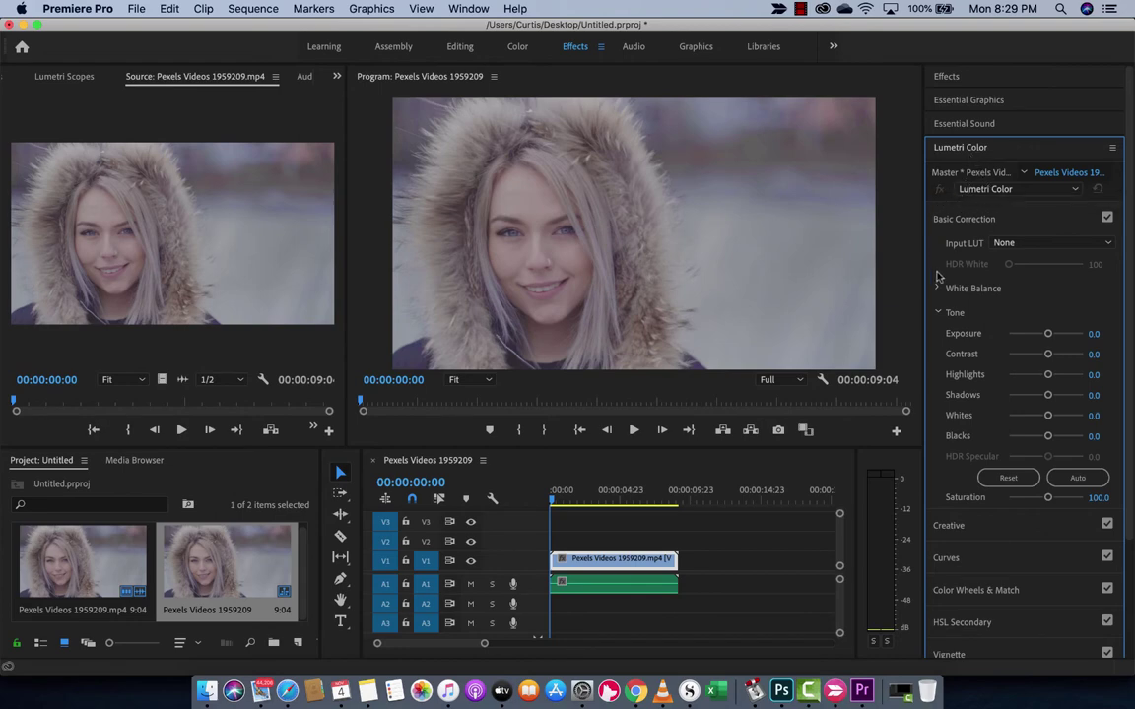
pyautogui.scroll(-5, 943, 354)
pyautogui.scroll(5, 943, 354)
pyautogui.moveTo(1049, 337); pyautogui.dragTo(1026, 445)
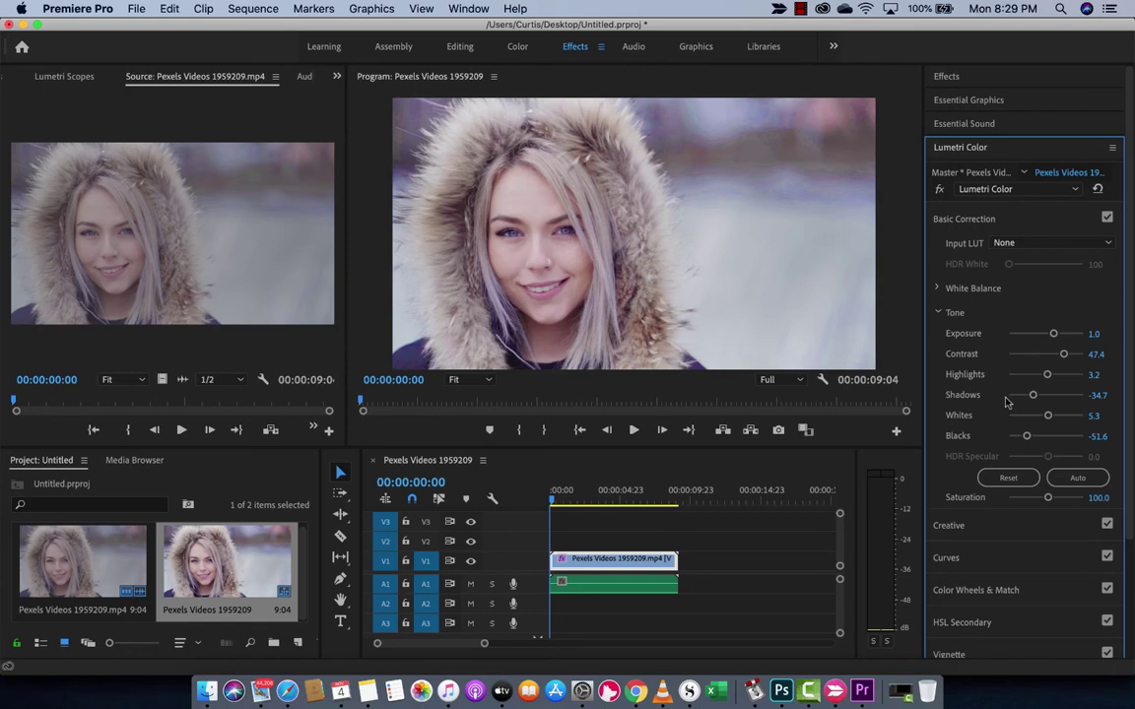
# Toggle the Lumetri grade off and on to compare, then raise Saturation to 117.9.
pyautogui.click(939, 190)
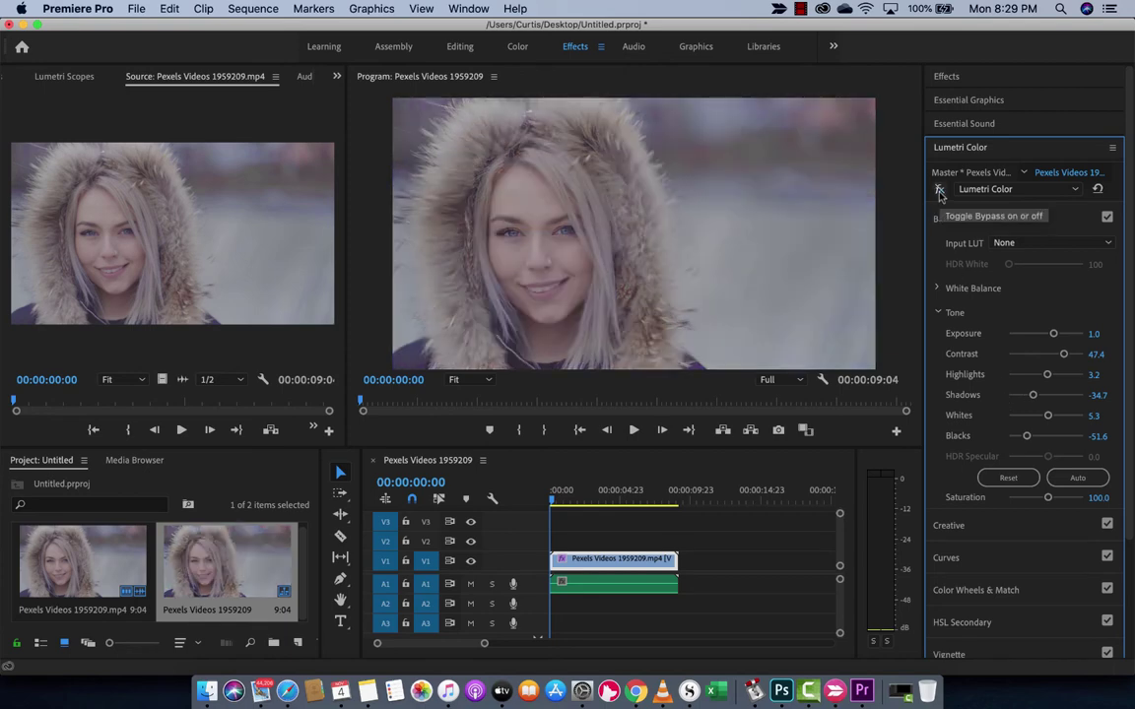
pyautogui.click(939, 190)
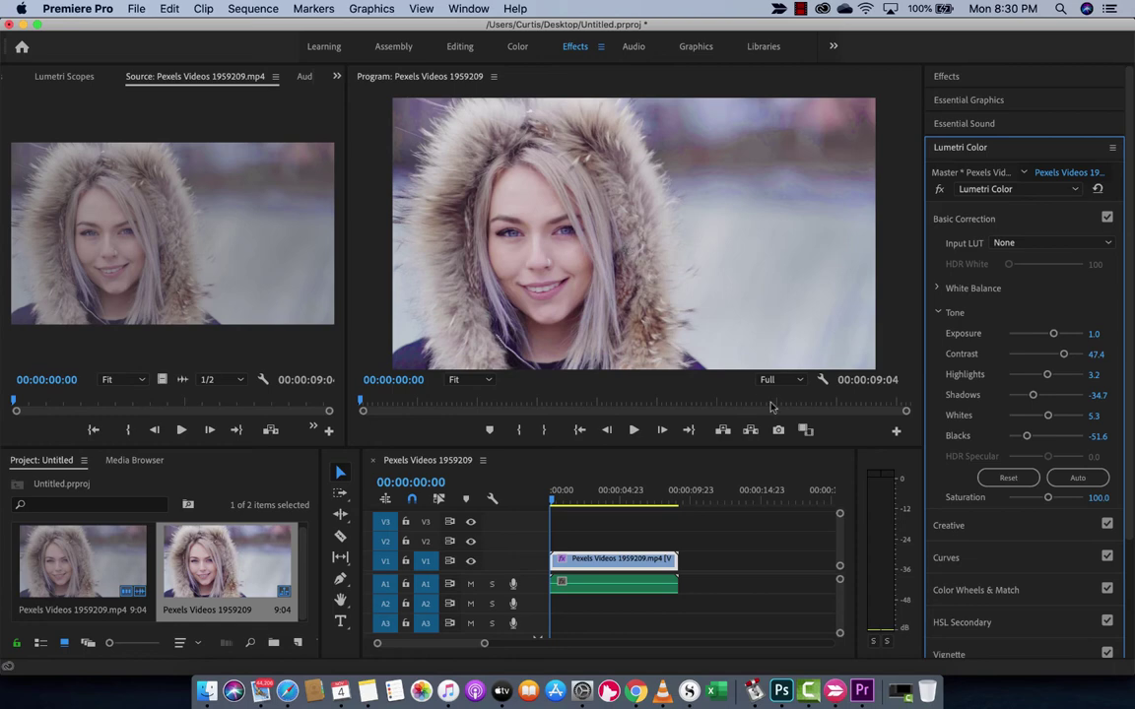
pyautogui.moveTo(1048, 501); pyautogui.dragTo(1053, 503)
# Browse the Lumetri sections, briefly showing and hiding the Creative settings.
pyautogui.scroll(-3, 943, 399)
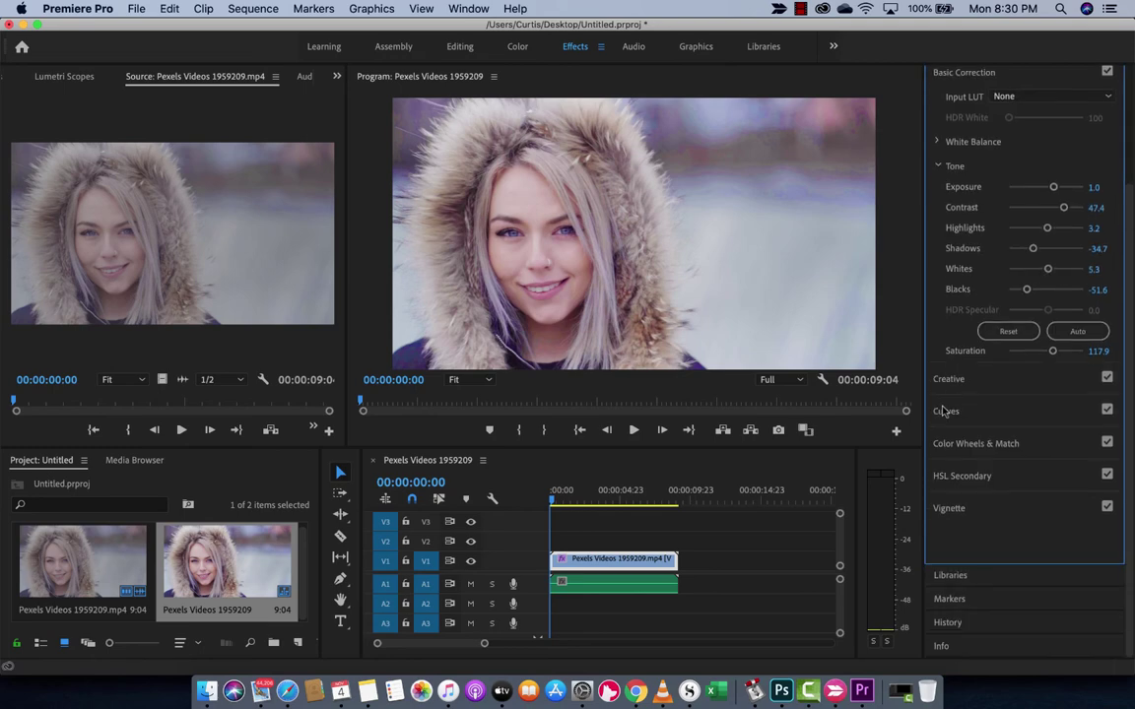
pyautogui.scroll(3, 944, 411)
pyautogui.scroll(3, 943, 411)
pyautogui.scroll(-3, 944, 410)
pyautogui.click(951, 380)
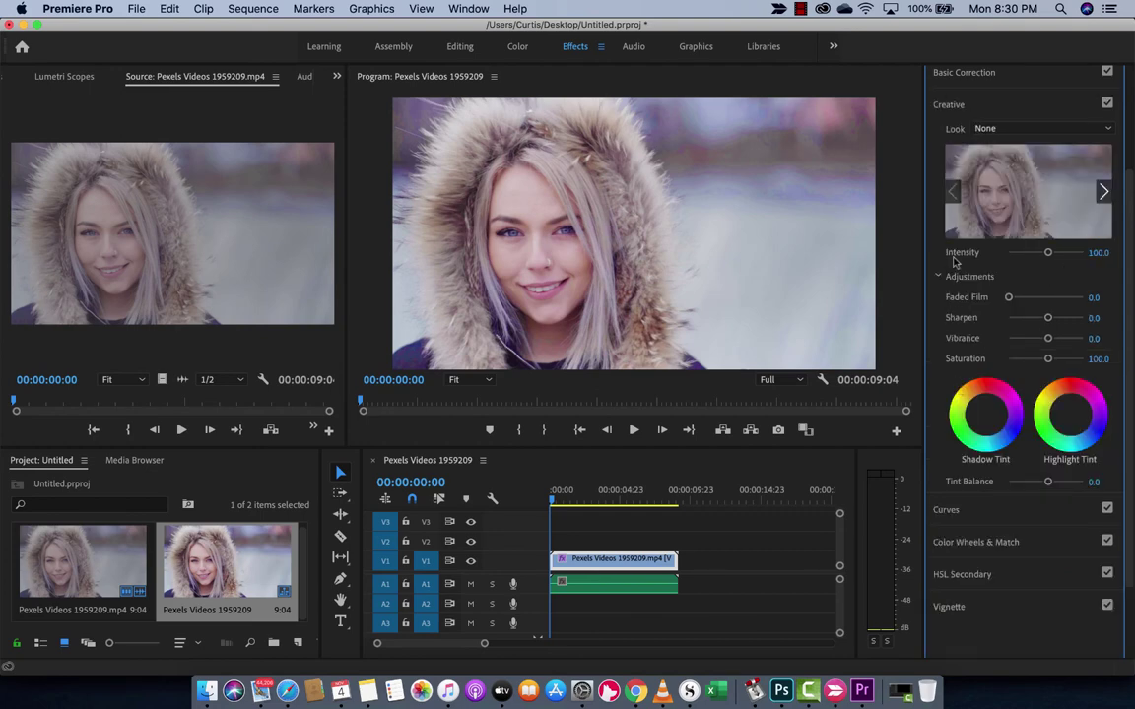
pyautogui.click(949, 104)
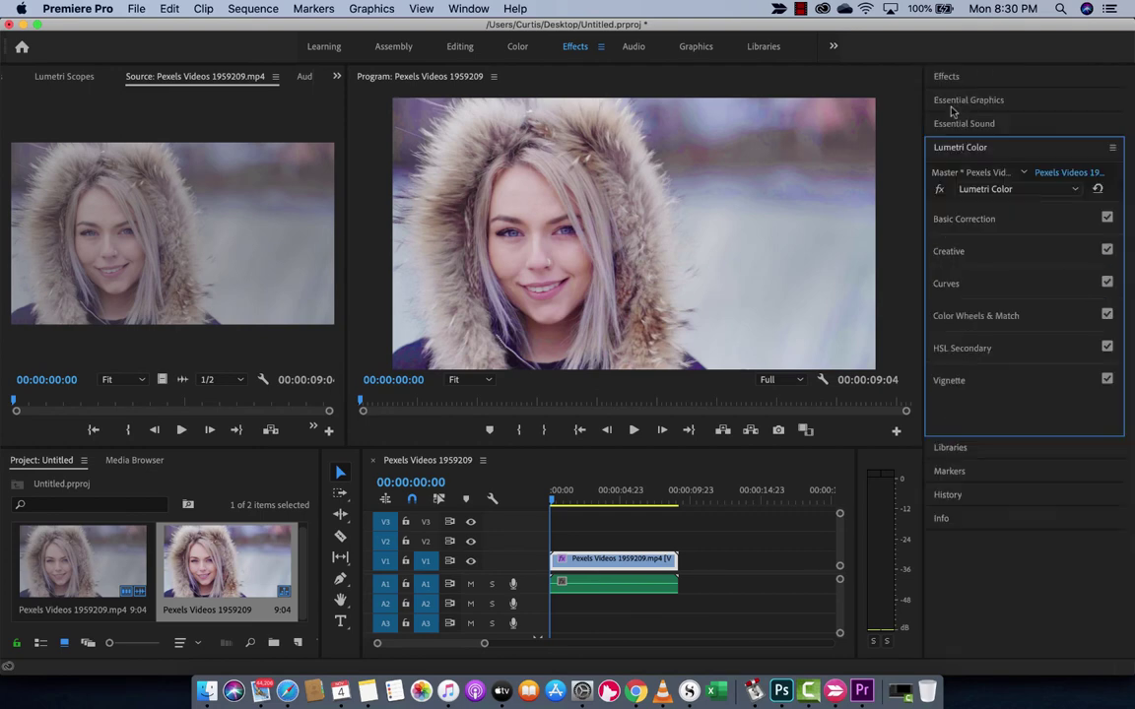
# In RGB Curves, bend the master curve to darken the image and lift the red curve.
pyautogui.click(951, 285)
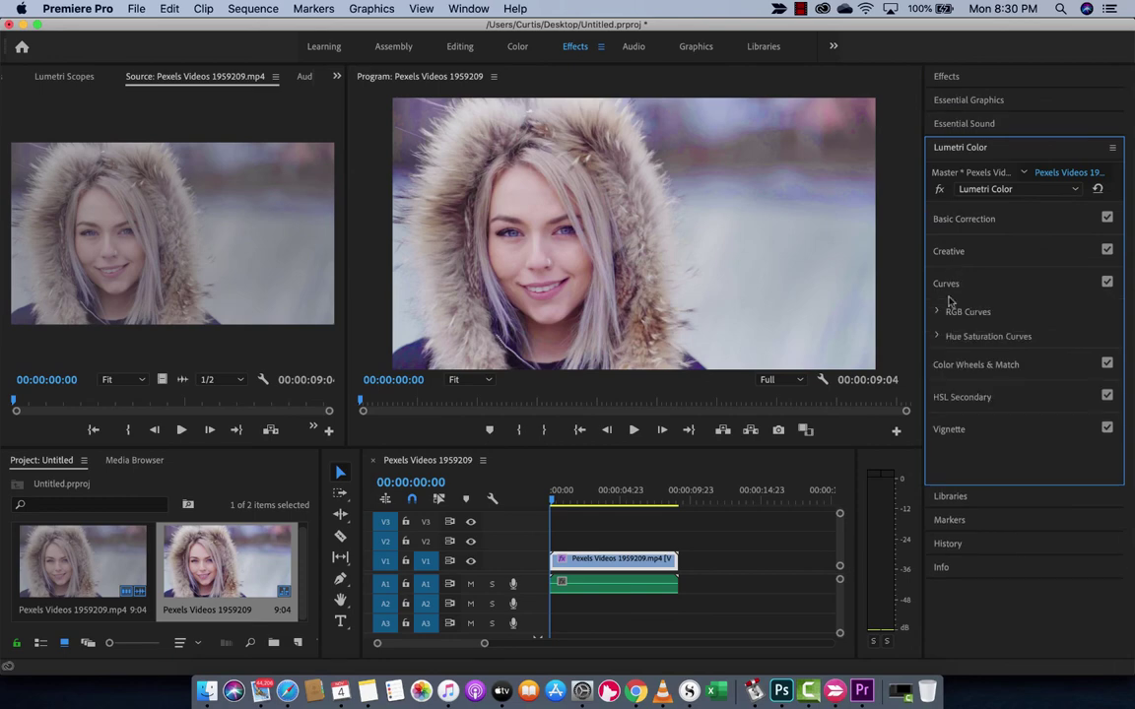
pyautogui.click(940, 313)
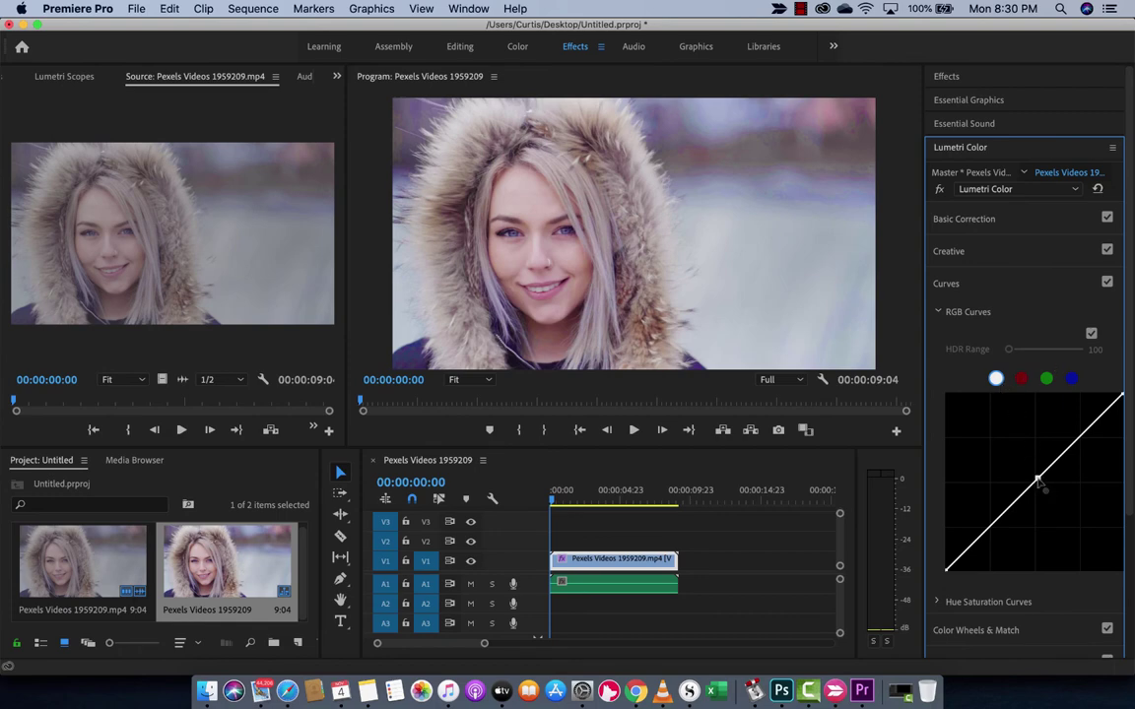
pyautogui.moveTo(1039, 477); pyautogui.dragTo(1019, 516)
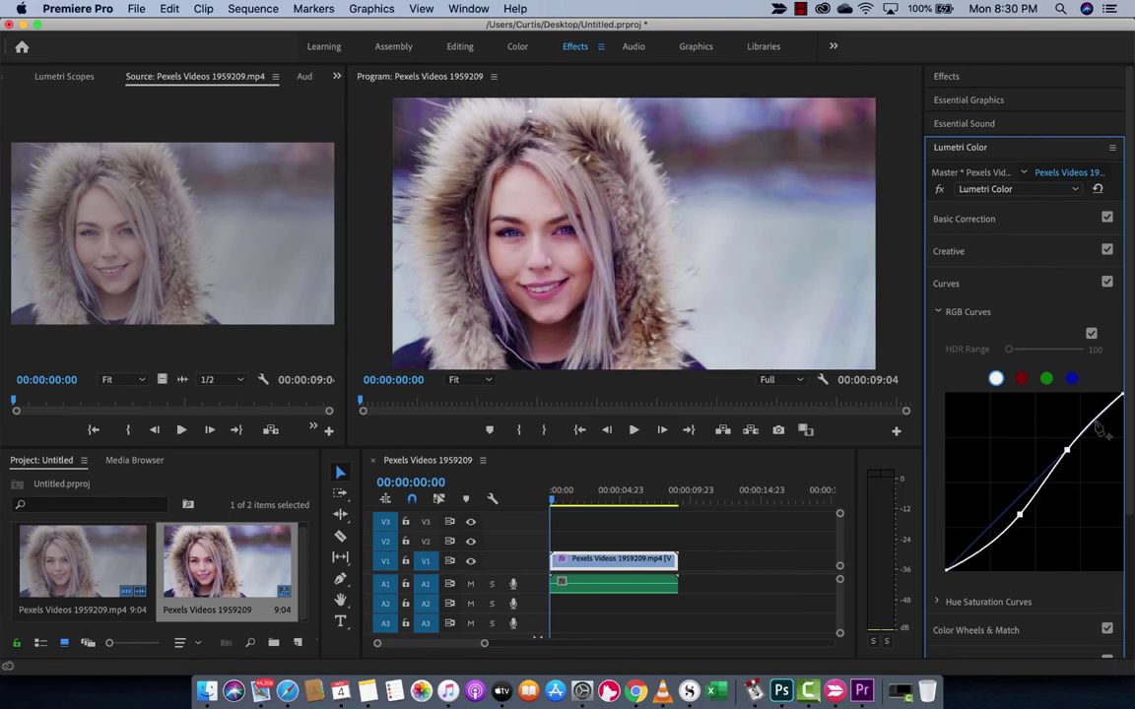
pyautogui.click(1023, 382)
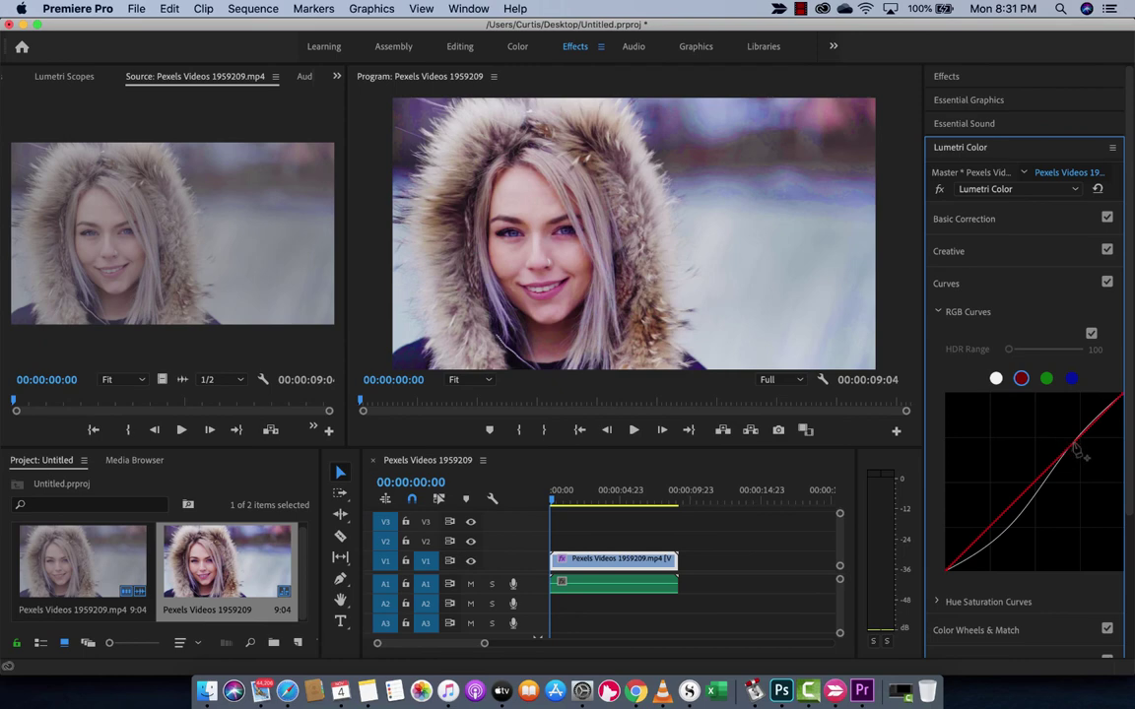
pyautogui.moveTo(1073, 442)
pyautogui.mouseDown()
pyautogui.moveTo(1062, 429)
pyautogui.moveTo(1072, 435)
pyautogui.mouseUp()
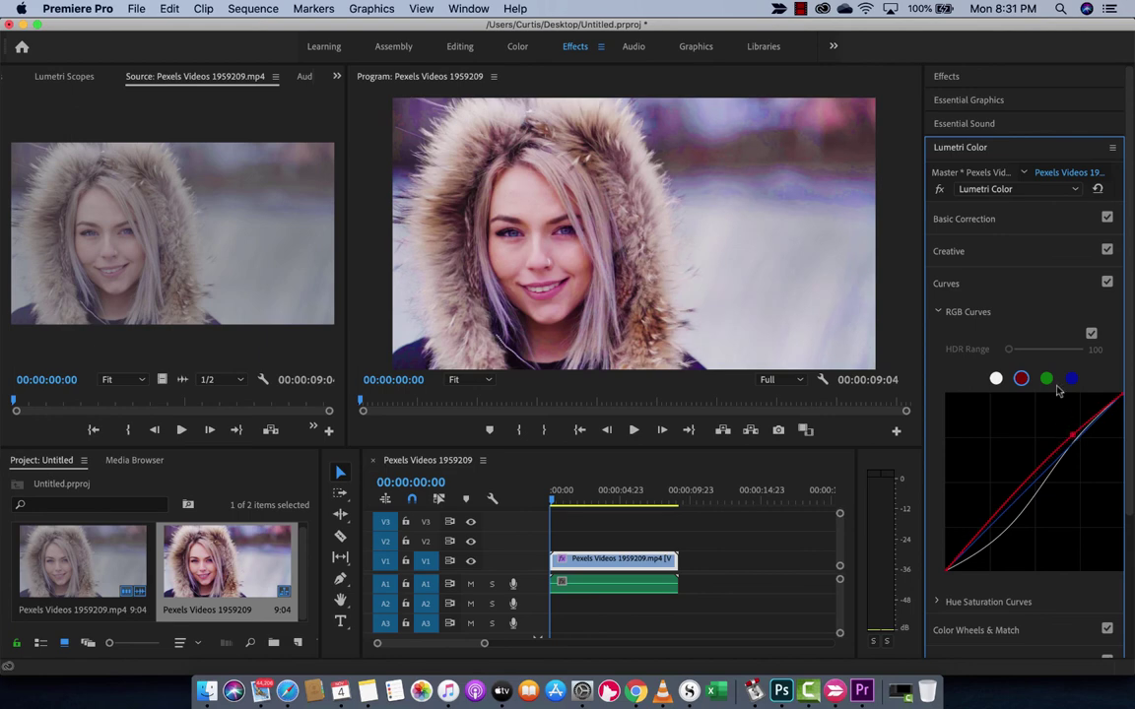
# Toggle the Curves correction off and on to compare, leaving it switched off.
pyautogui.click(1108, 283)
pyautogui.click(1107, 283)
pyautogui.click(1107, 283)
# Expand Color Wheels & Match, shift the Midtones wheel toward green, then reset it to neutral.
pyautogui.click(953, 284)
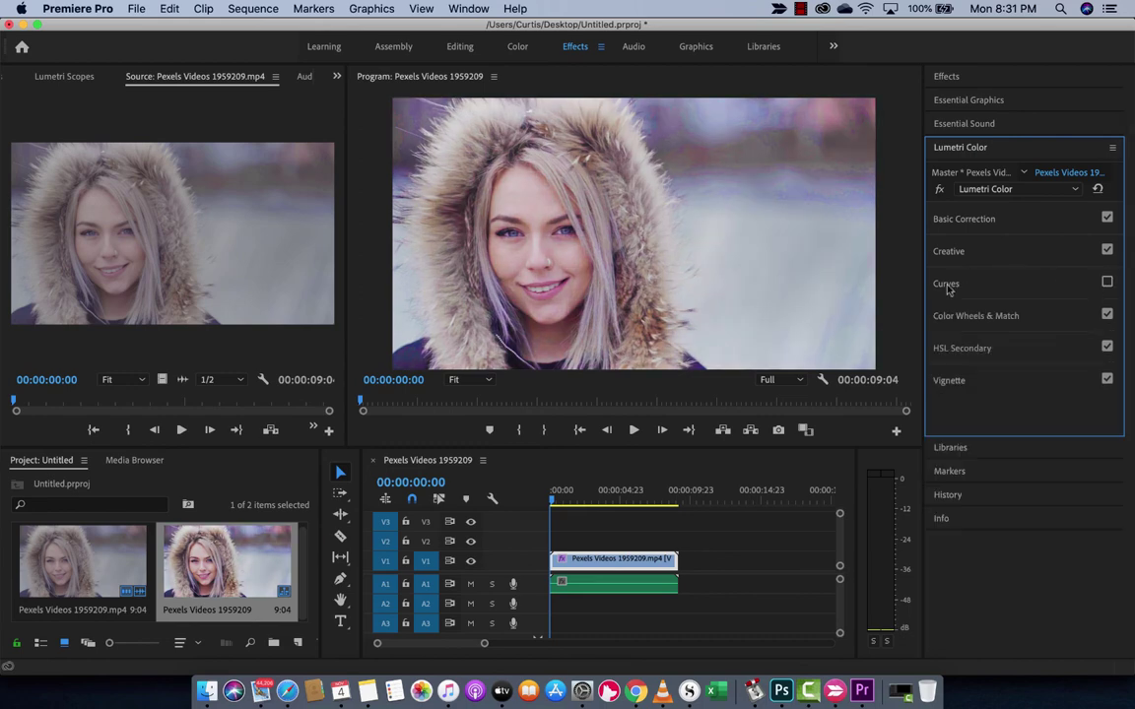
pyautogui.click(952, 316)
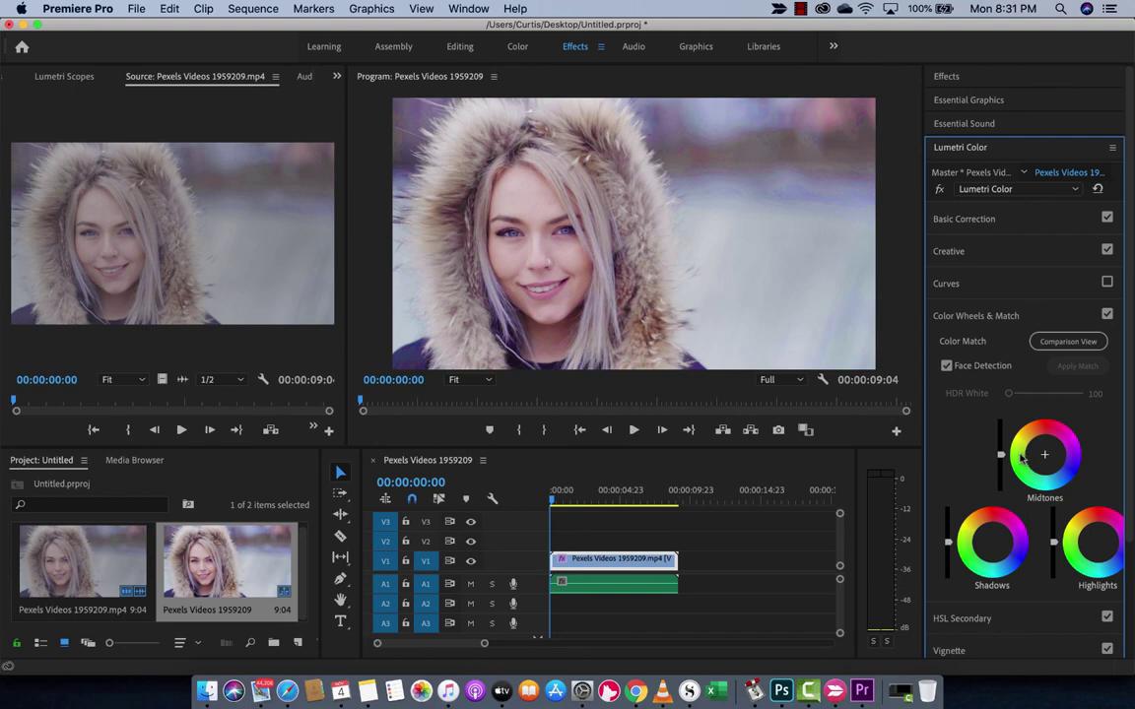
pyautogui.moveTo(1022, 459); pyautogui.dragTo(1021, 454)
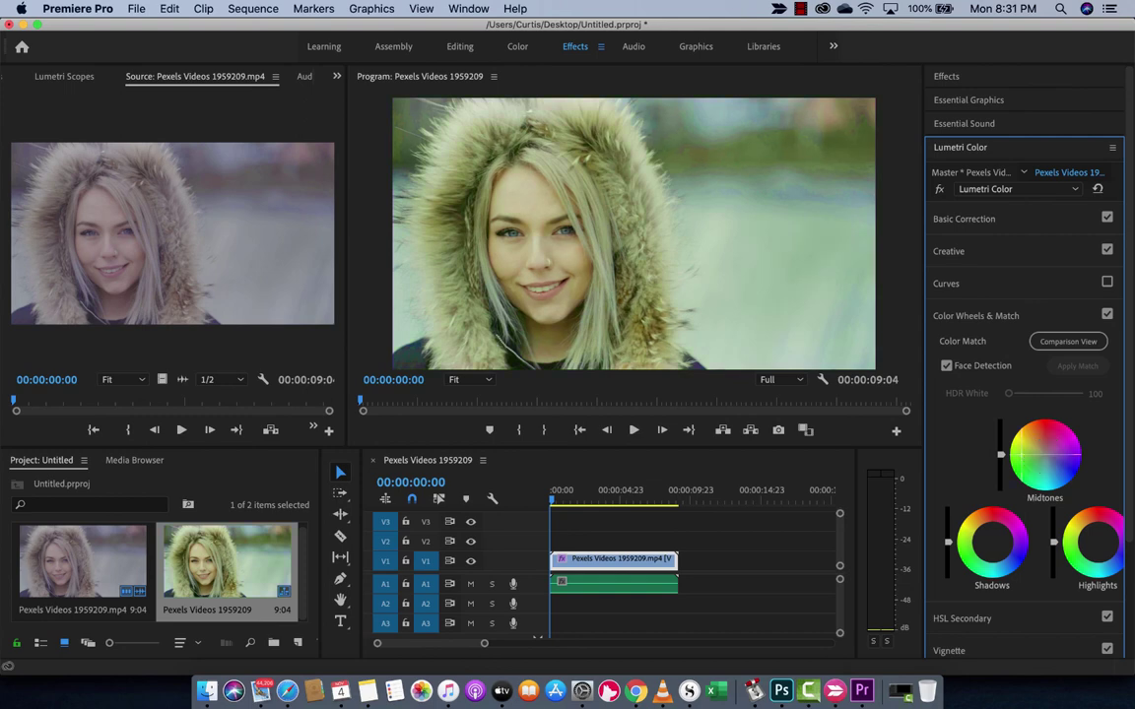
pyautogui.doubleClick(1022, 464)
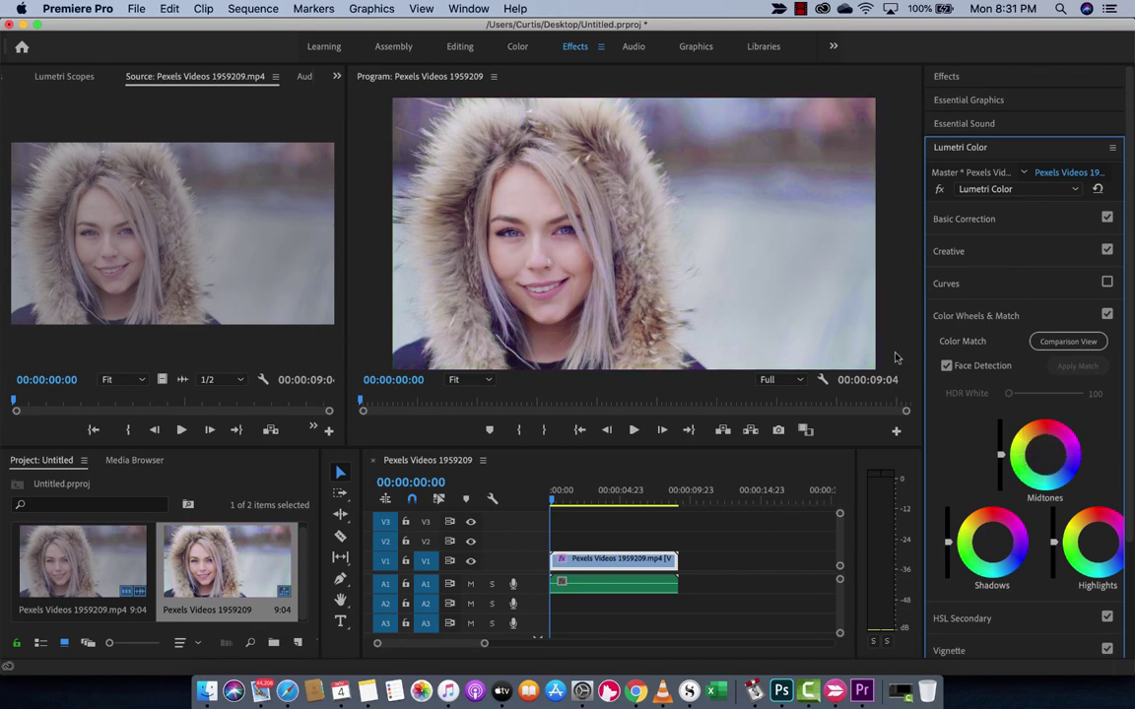